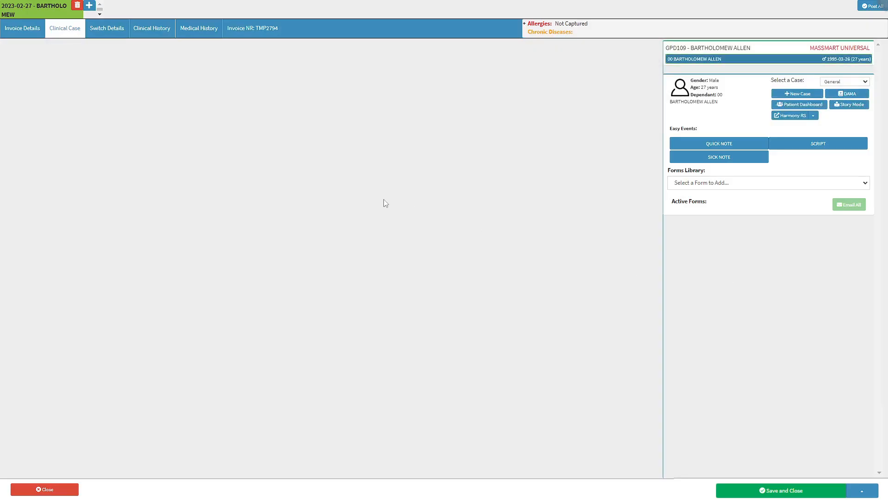
Add a SICK NOTE form from the forms library to the patient's clinical case
key("ctrl")
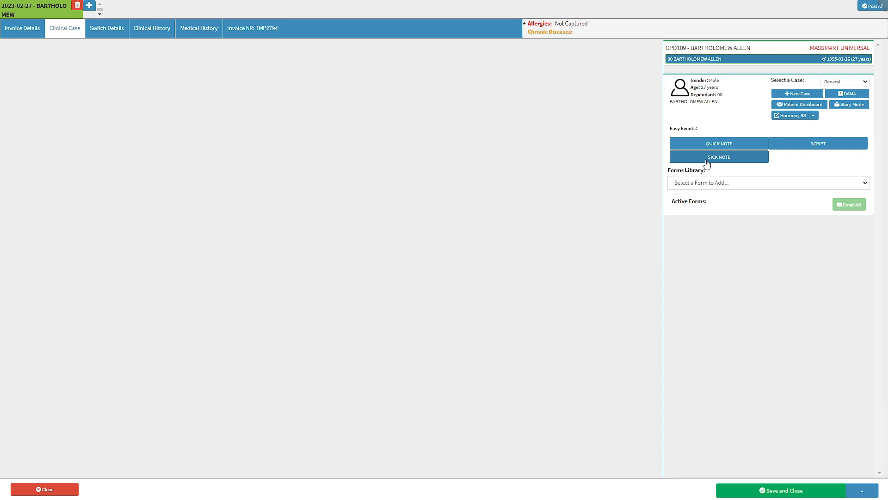
key("ctrl")
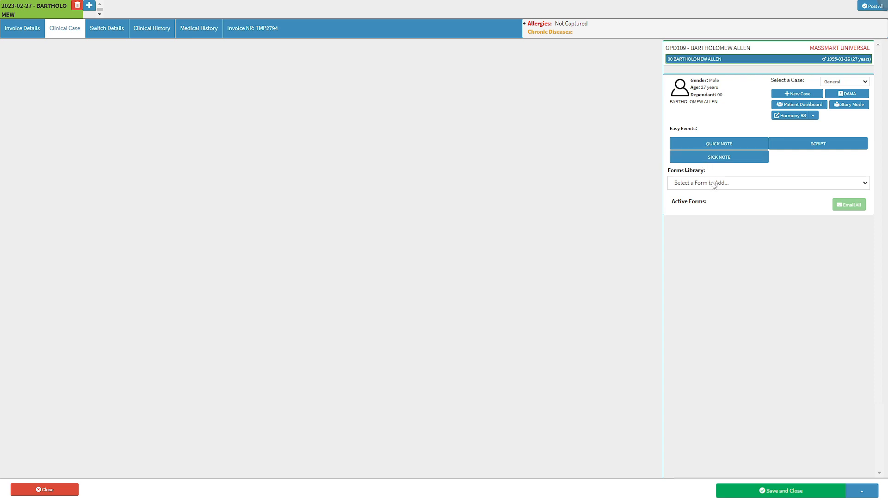
key("ctrl")
left_click(712, 182)
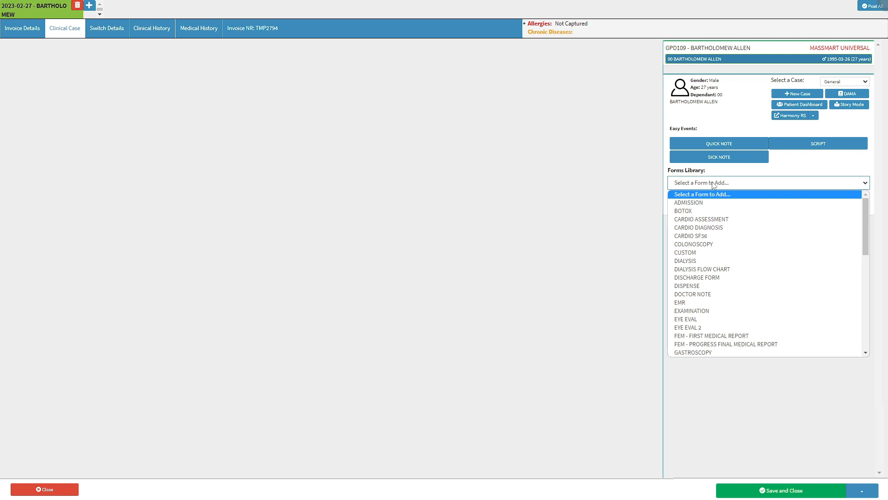
scroll(711, 211, "down", 5)
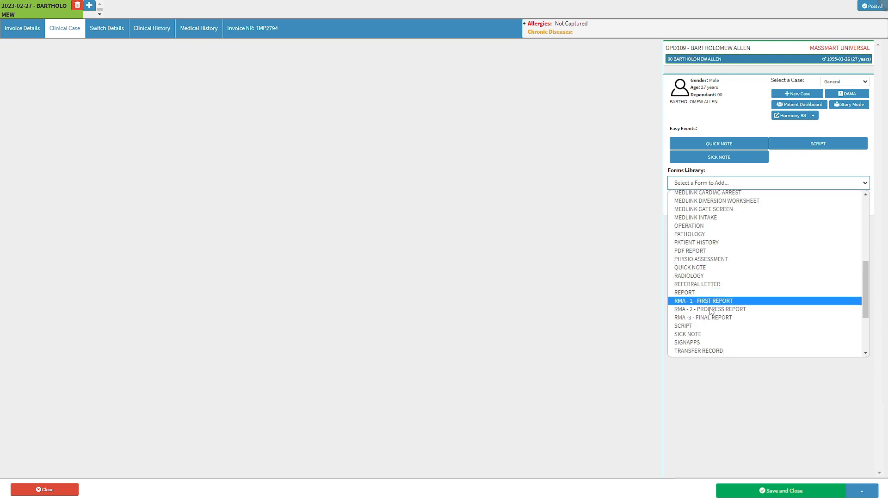
left_click(704, 335)
left_click(704, 334)
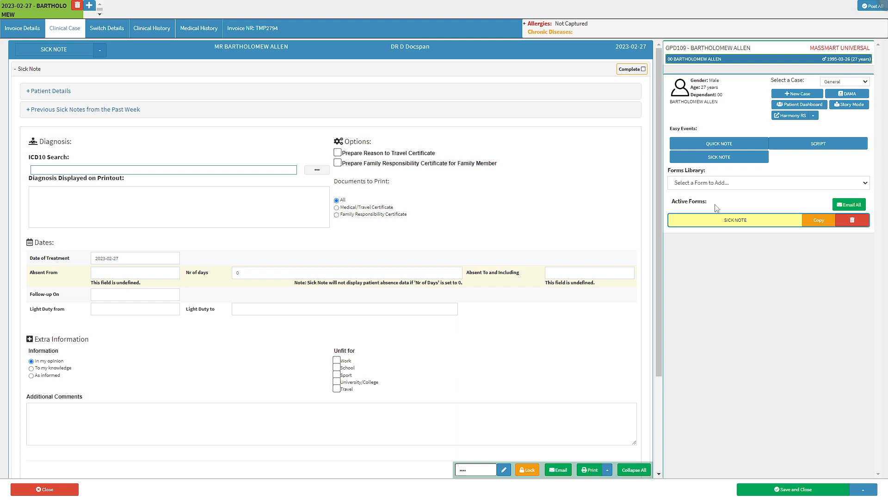
left_click(715, 205)
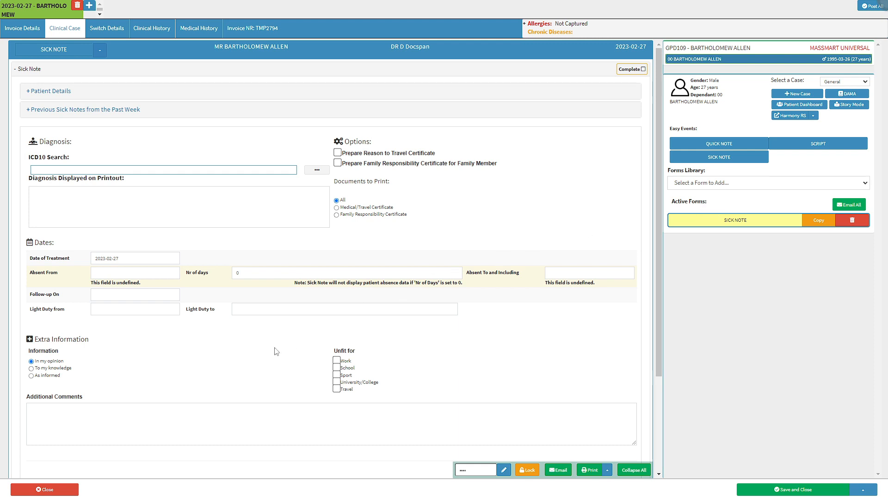
Open the sick note's Doctor Signature capture and start editing the signature
scroll(273, 350, "down", 3)
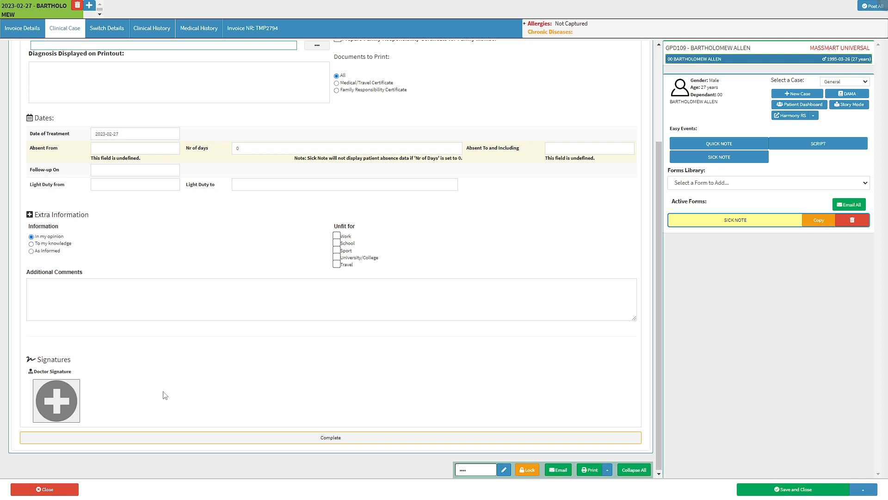
left_click(59, 401)
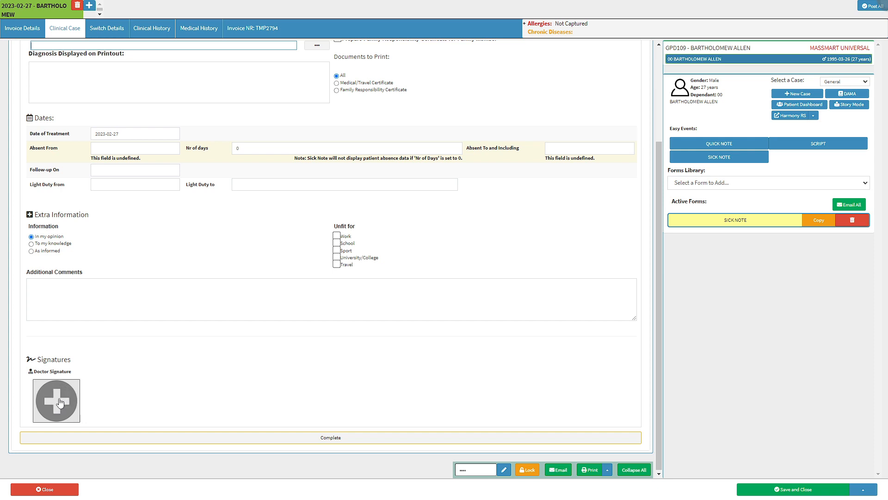
left_click(59, 400)
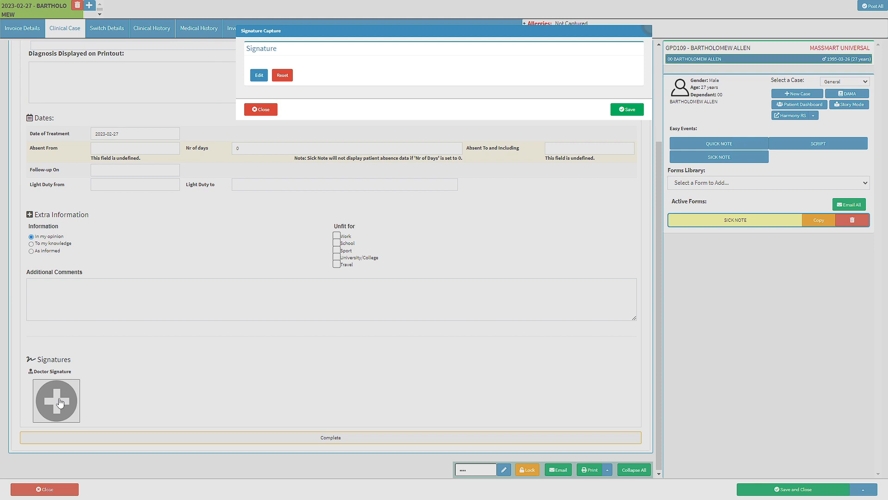
left_click(410, 51)
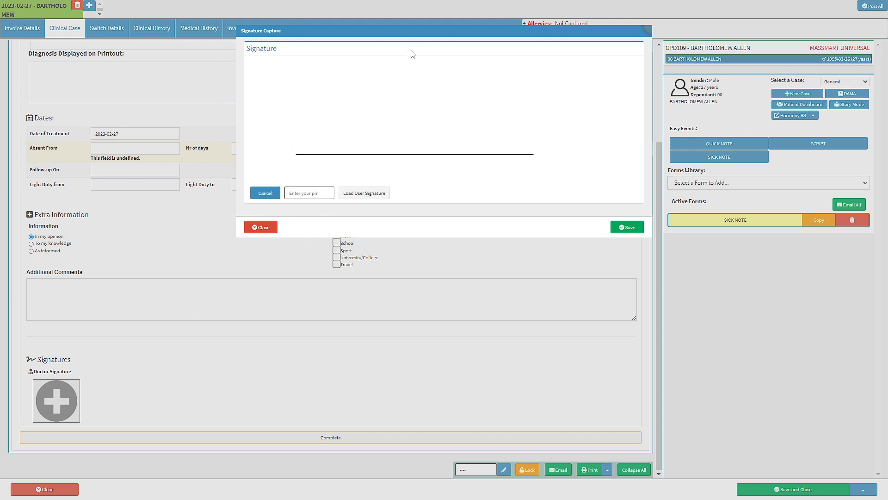
Load the stored user signature as the sick note's doctor signature, authorising it with the user's PIN
left_click(291, 194)
left_click(289, 193)
left_click(364, 194)
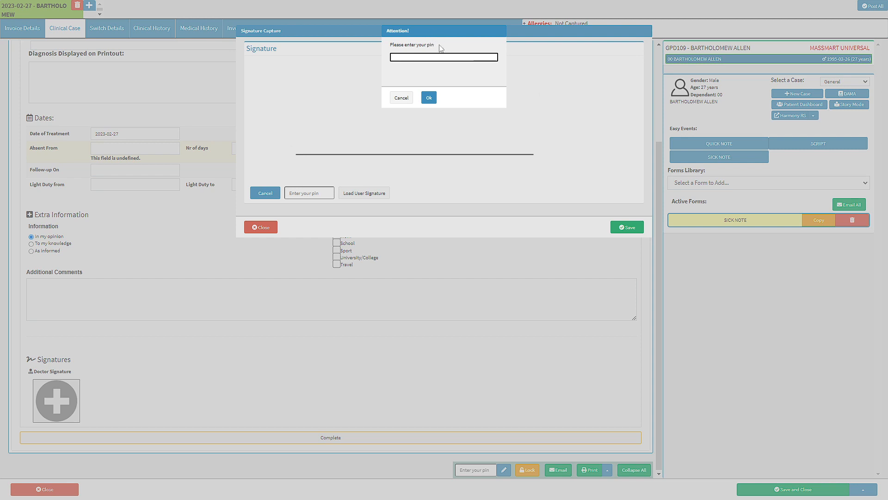
type("••••")
left_click(428, 97)
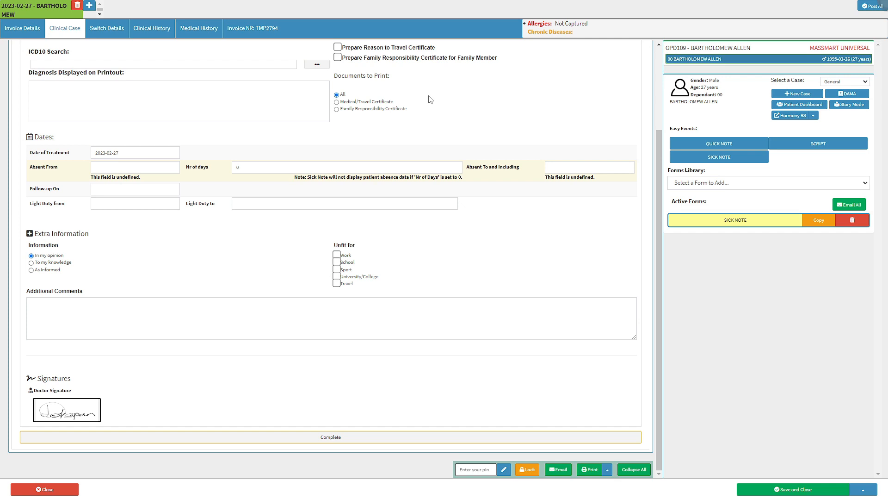
Set the sick note's signature through the form's quick-sign field using the user's PIN, and print the sick note
left_click(471, 469)
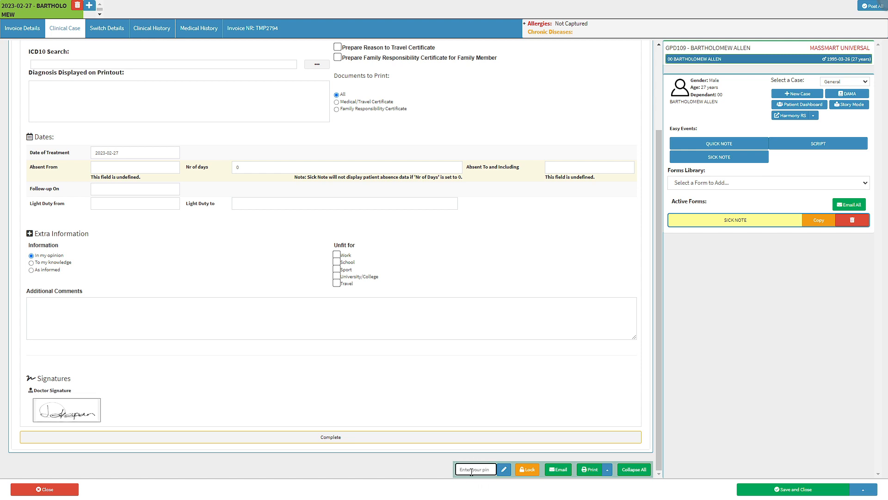
type("••••")
left_click(504, 469)
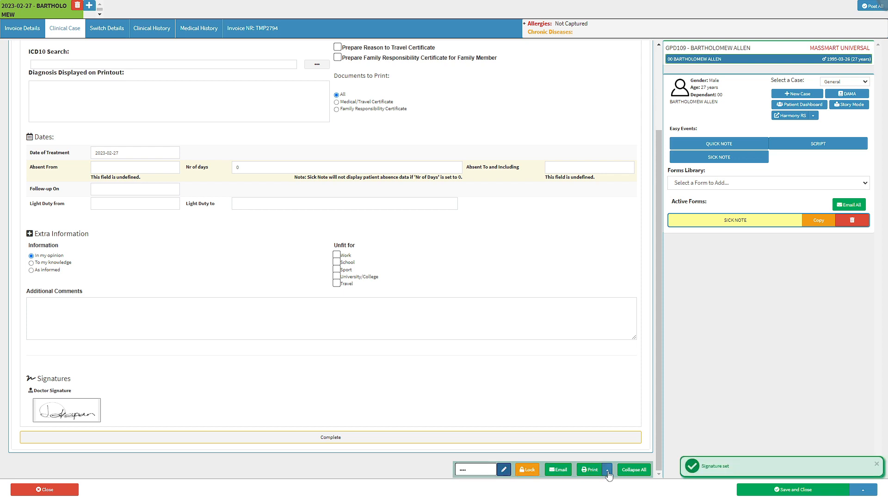
left_click(733, 464)
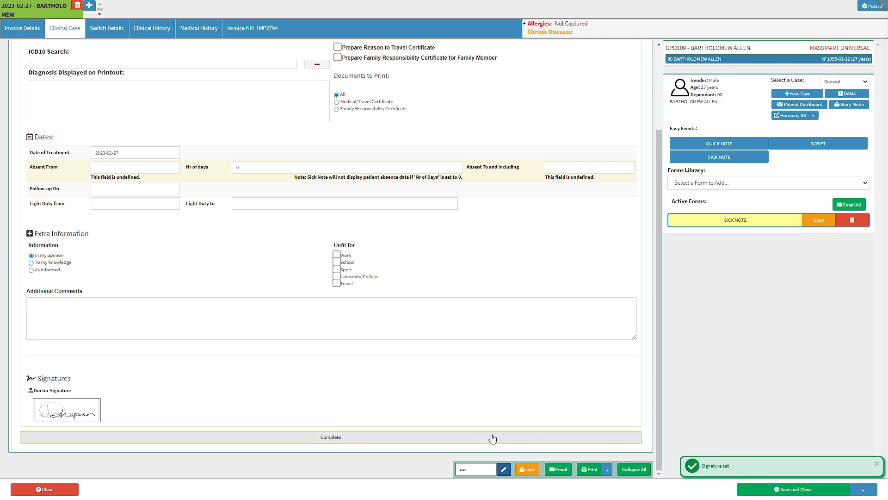
left_click(69, 408)
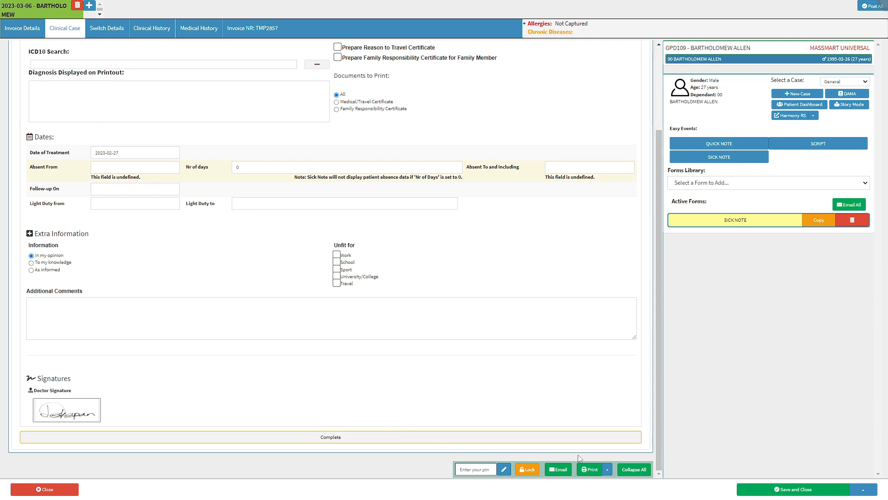
left_click(591, 470)
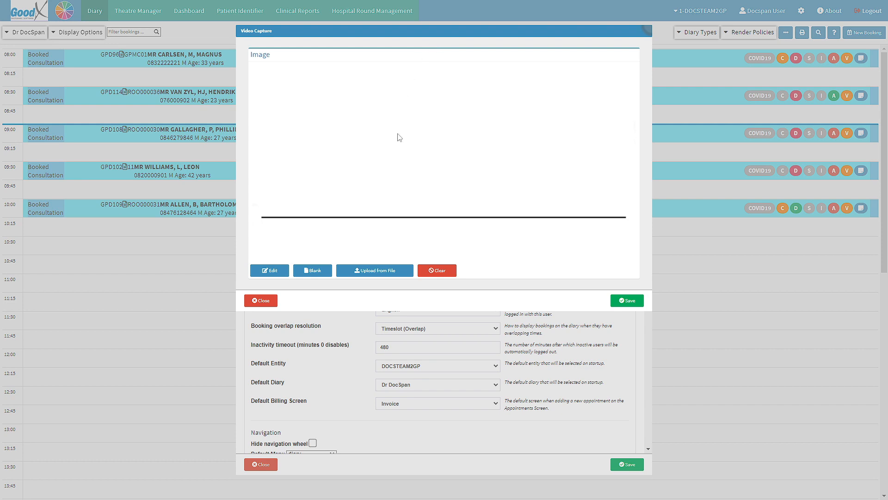
Upload the image file Doctor's Signature from the Doctors Signature folder as the user's signature and save the image
left_click(373, 276)
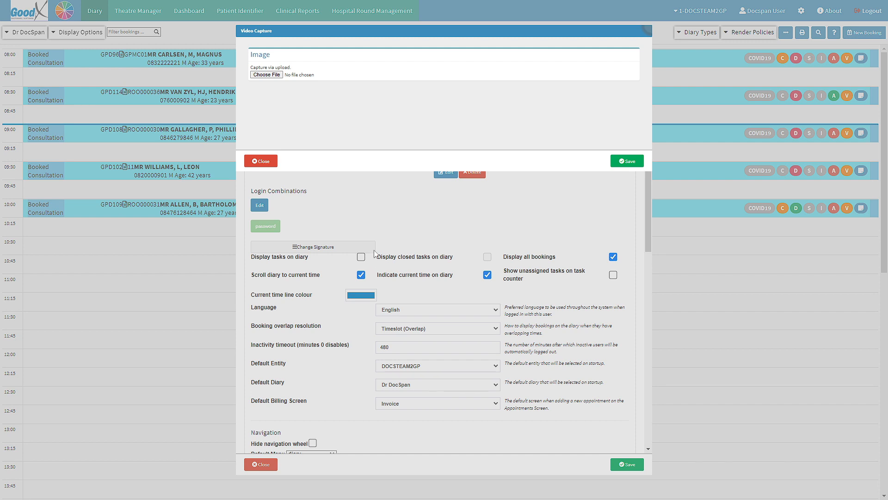
left_click(261, 75)
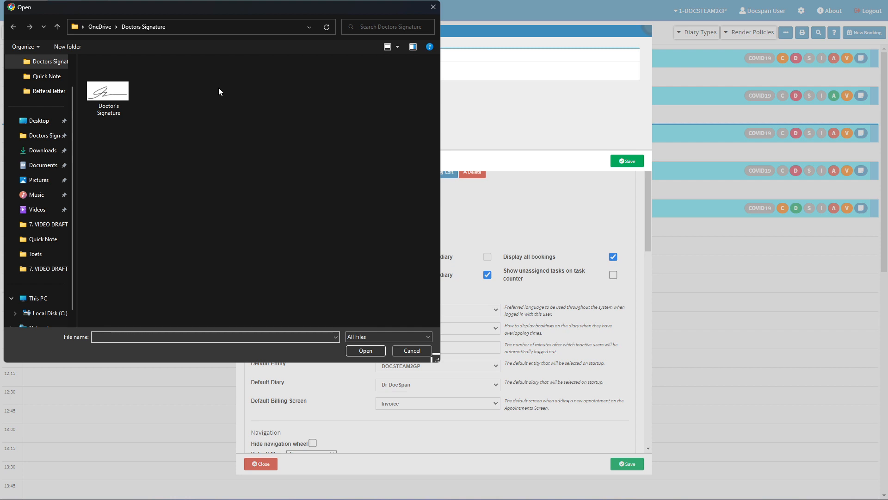
left_click(111, 99)
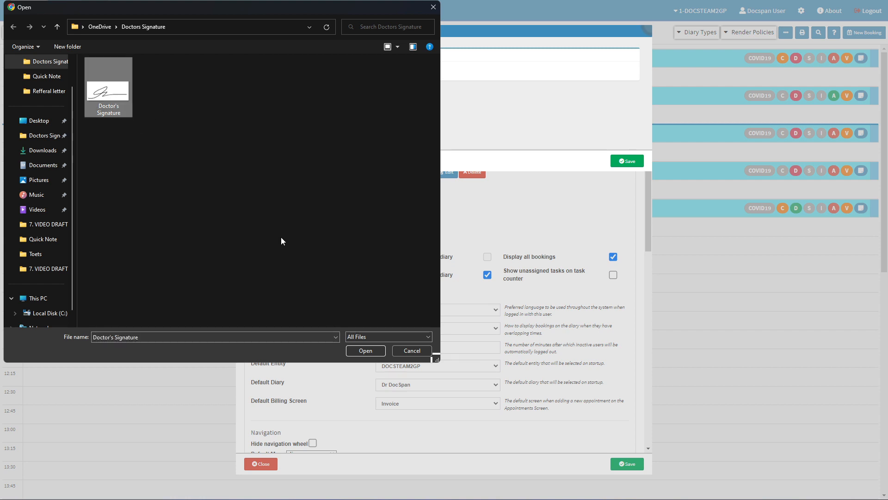
left_click(365, 350)
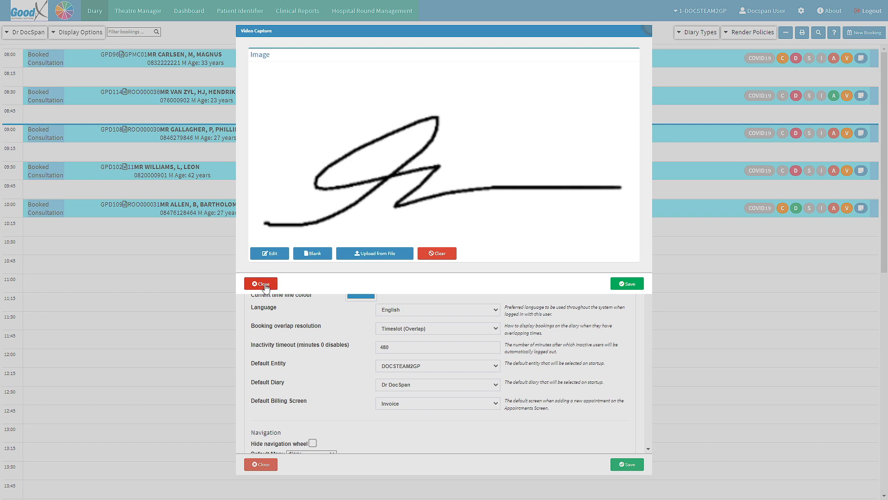
left_click(622, 284)
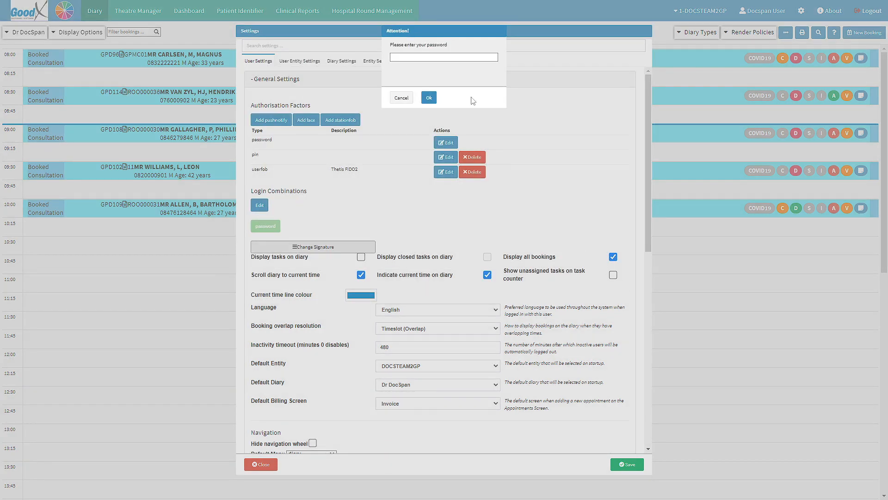
Authorise the signature change with the account password and save the user settings
left_click(426, 56)
type("****")
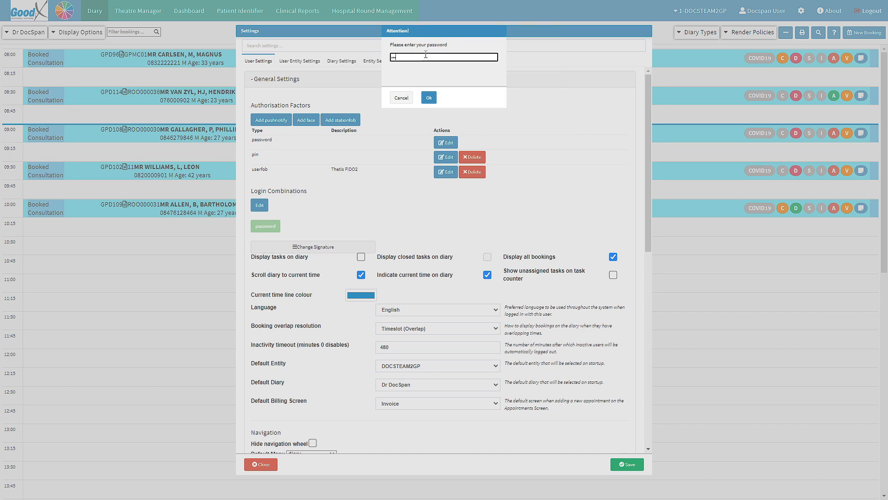
left_click(429, 99)
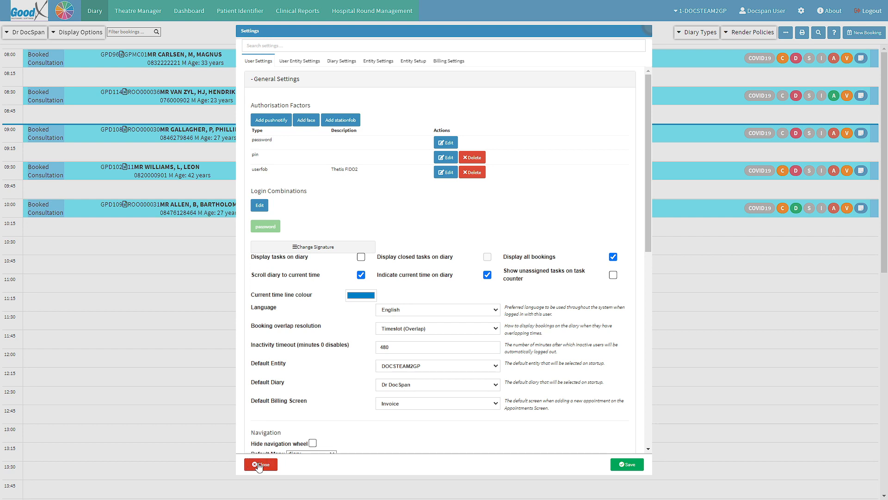
left_click(621, 465)
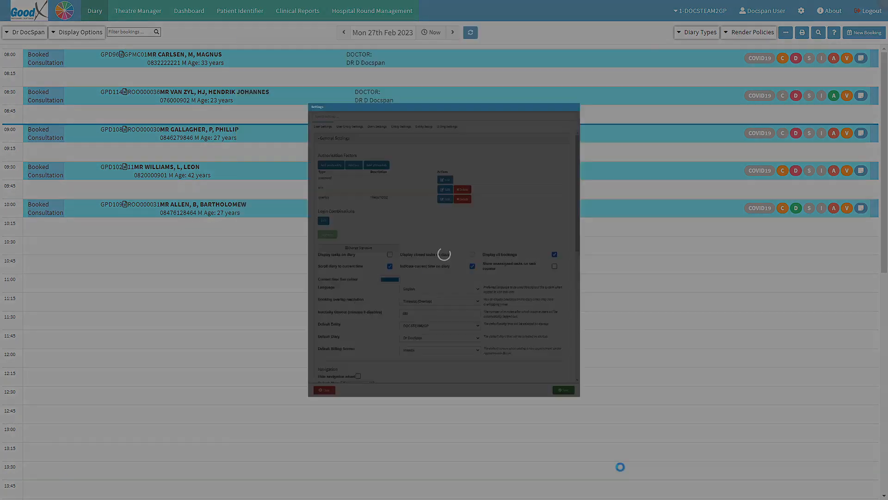